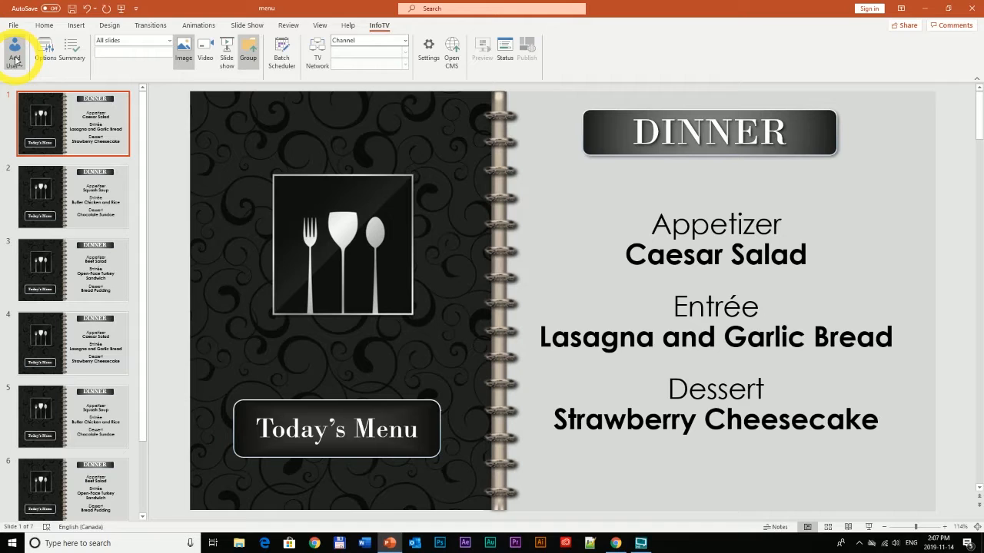
- Add a new ShowBitz connection by logging in with the account e-mail and password
{"action": "left_click", "coordinate": [16, 59]}
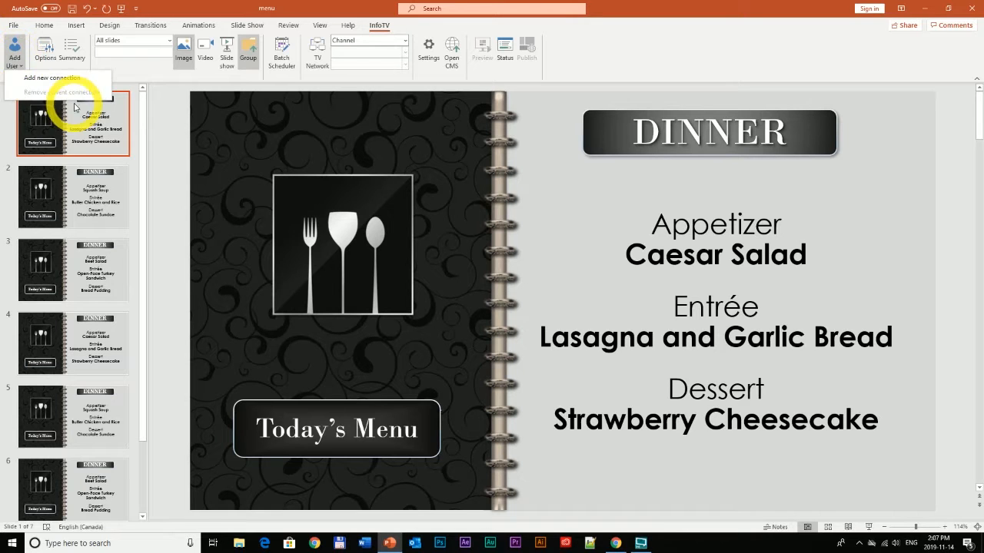
{"action": "left_click", "coordinate": [44, 79]}
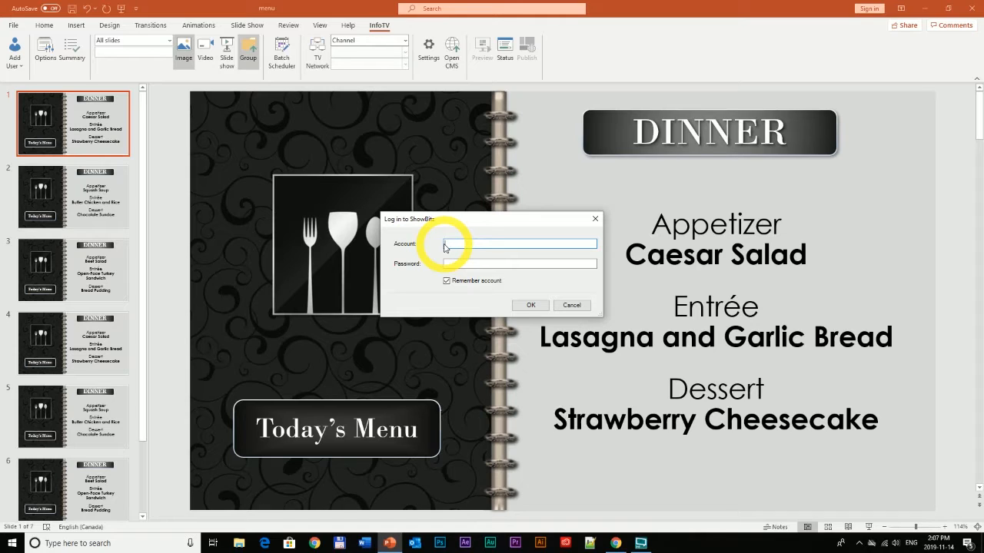
{"action": "key", "text": "Tab"}
{"action": "type", "text": "********"}
{"action": "key", "text": "Return"}
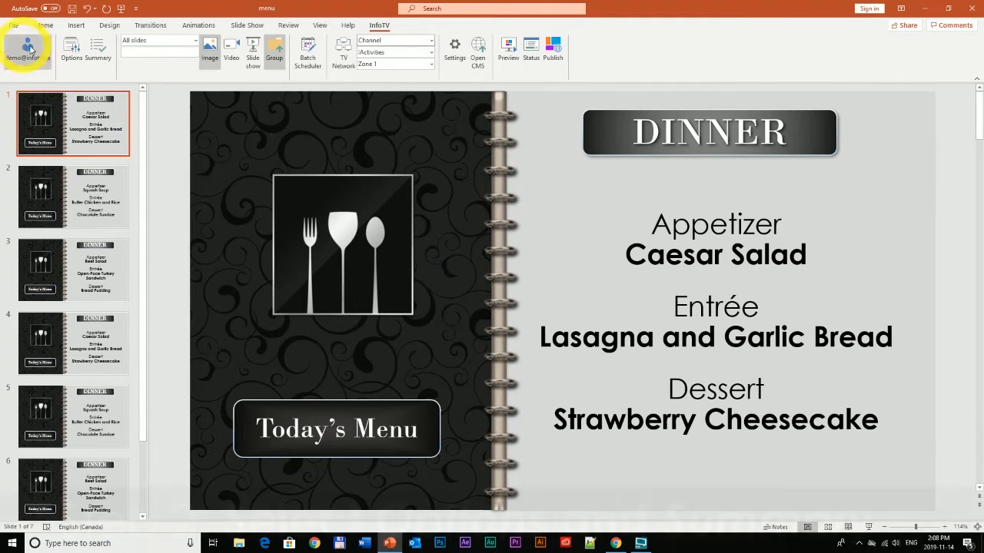
- Turn on InfoTV Options and Summary to list each slide's name, 10-sec duration and schedule
{"action": "left_click", "coordinate": [72, 52]}
{"action": "left_click", "coordinate": [97, 52]}
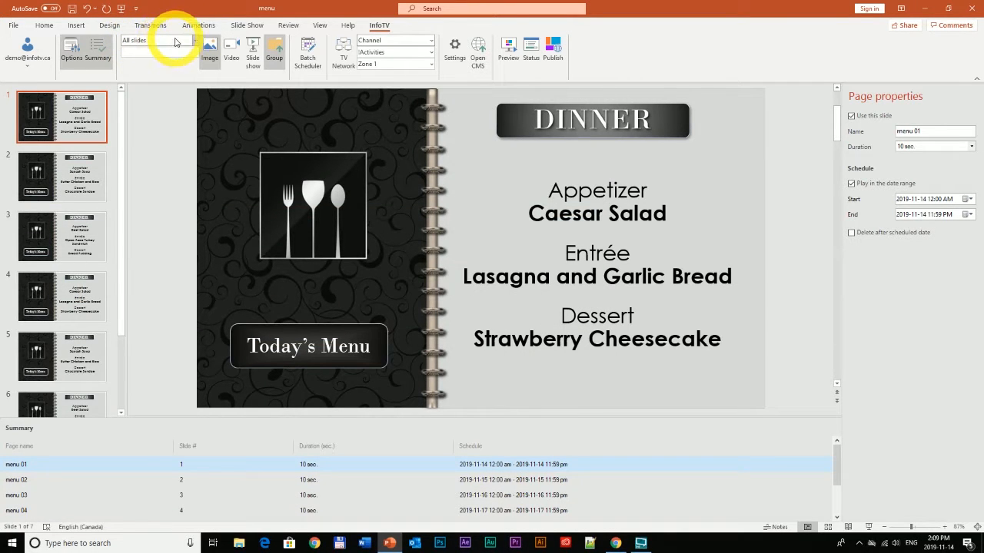
- Change the publishing selection from all slides to a custom range of 1-3
{"action": "left_click", "coordinate": [175, 42]}
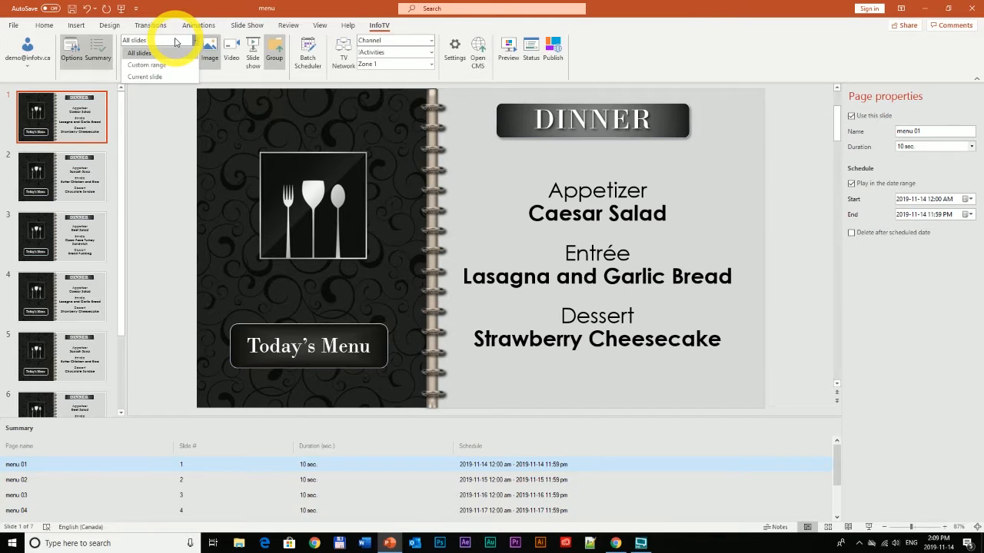
{"action": "left_click", "coordinate": [142, 65]}
{"action": "left_click", "coordinate": [138, 51]}
{"action": "type", "text": "1-3"}
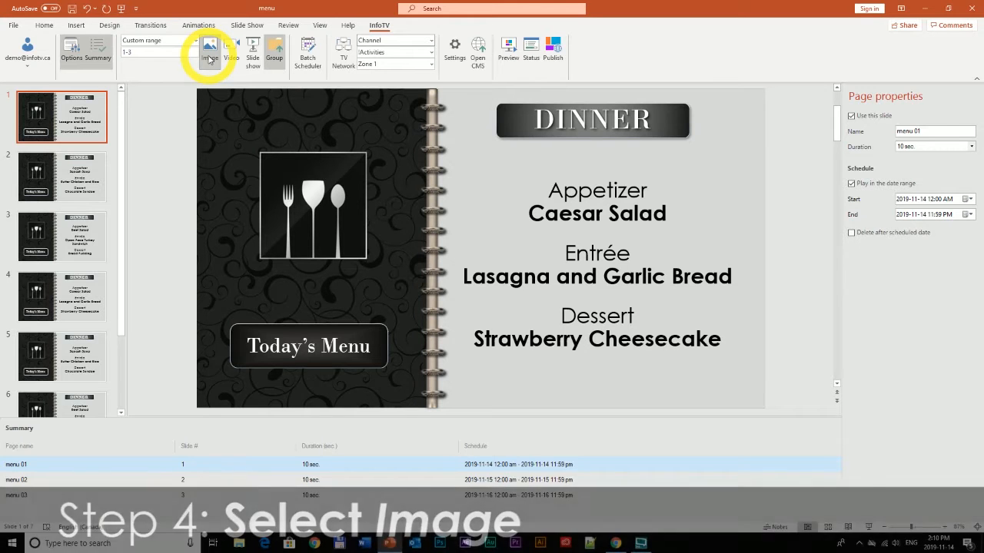
- Publish the slide range as images, grouped together
{"action": "left_click", "coordinate": [210, 59]}
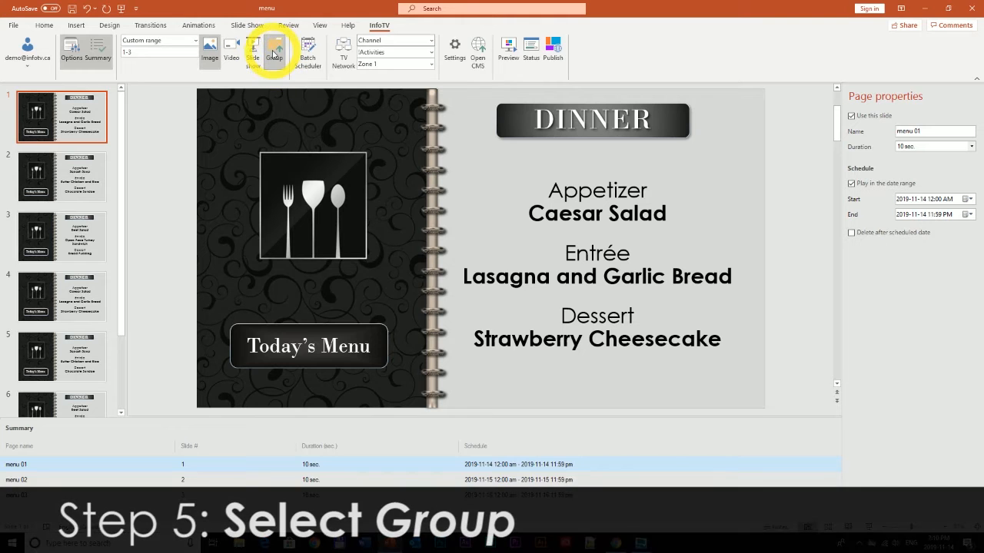
{"action": "left_click", "coordinate": [279, 57]}
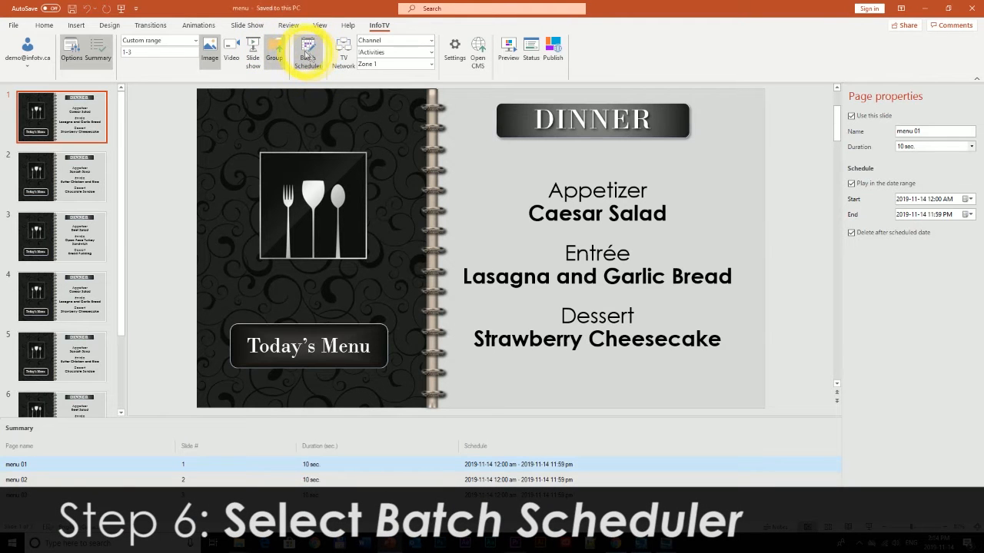
- Open the Batch Scheduler for the range, keeping the next-page interval at 1 day
{"action": "left_click", "coordinate": [311, 55]}
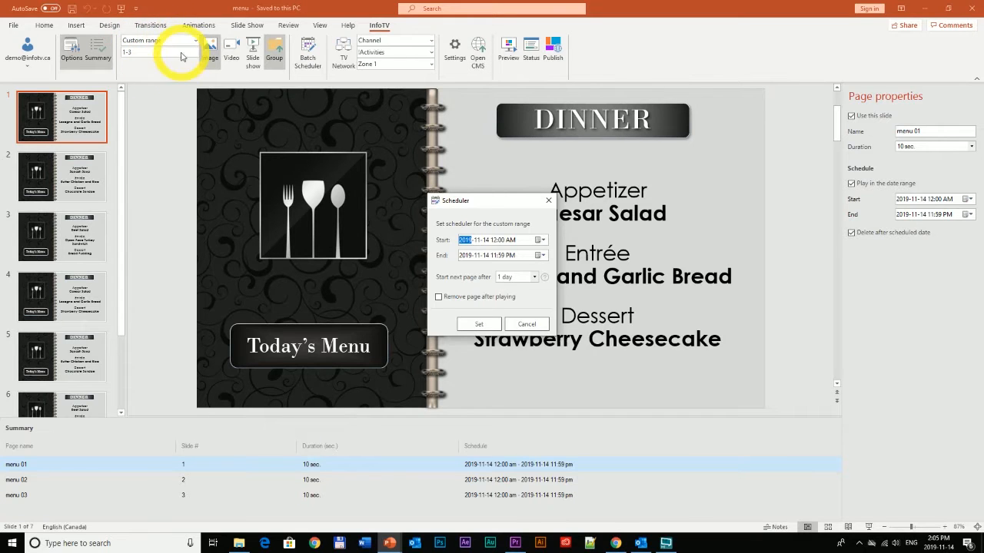
{"action": "left_click", "coordinate": [516, 282]}
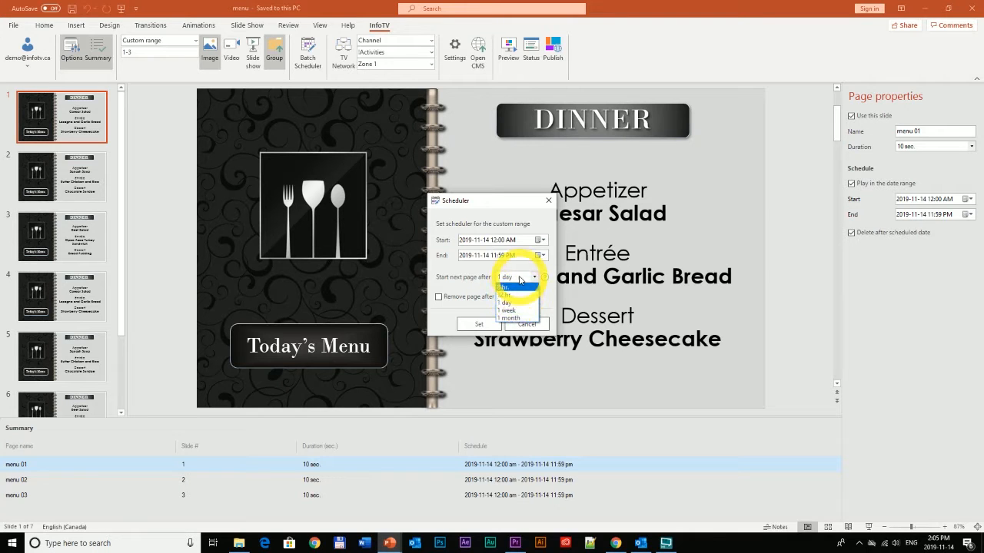
{"action": "left_click", "coordinate": [511, 303]}
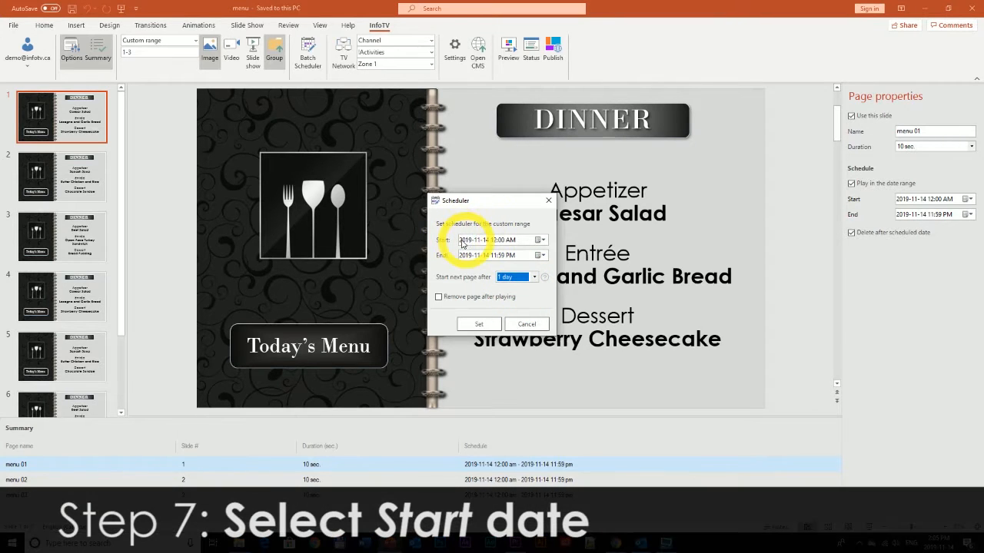
{"action": "left_click", "coordinate": [538, 239]}
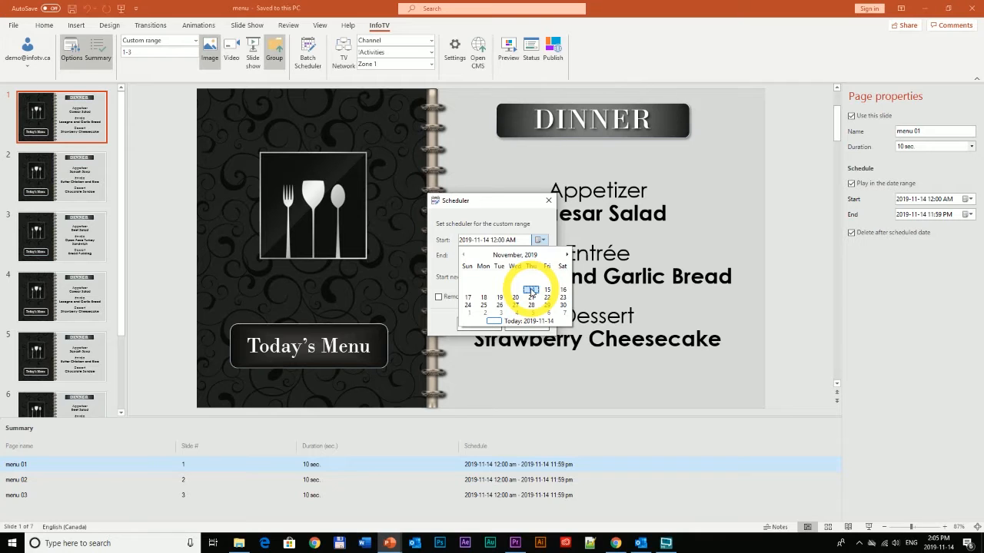
- Start slides 1-3 on November 14, remove each page after playing, and apply the schedule
{"action": "left_click", "coordinate": [530, 289]}
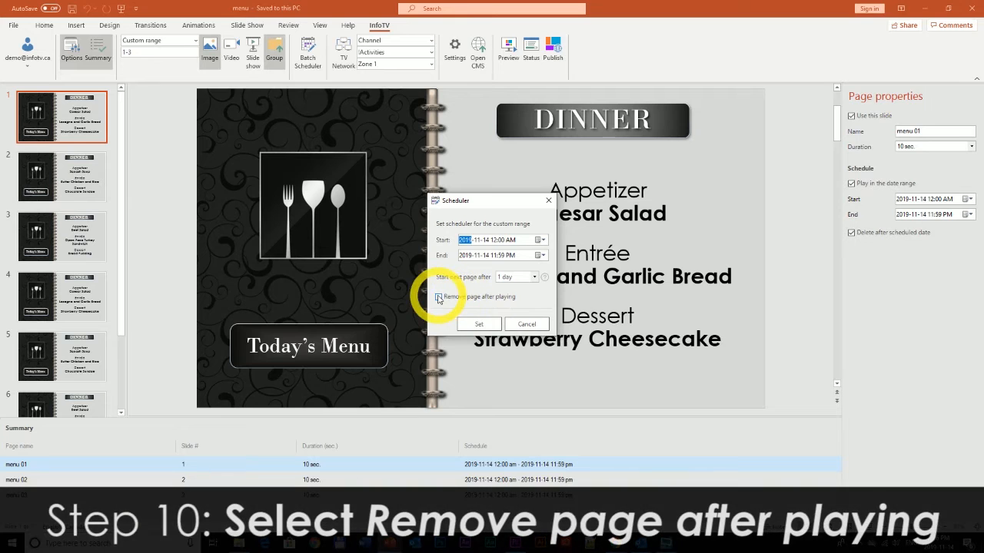
{"action": "left_click", "coordinate": [439, 298]}
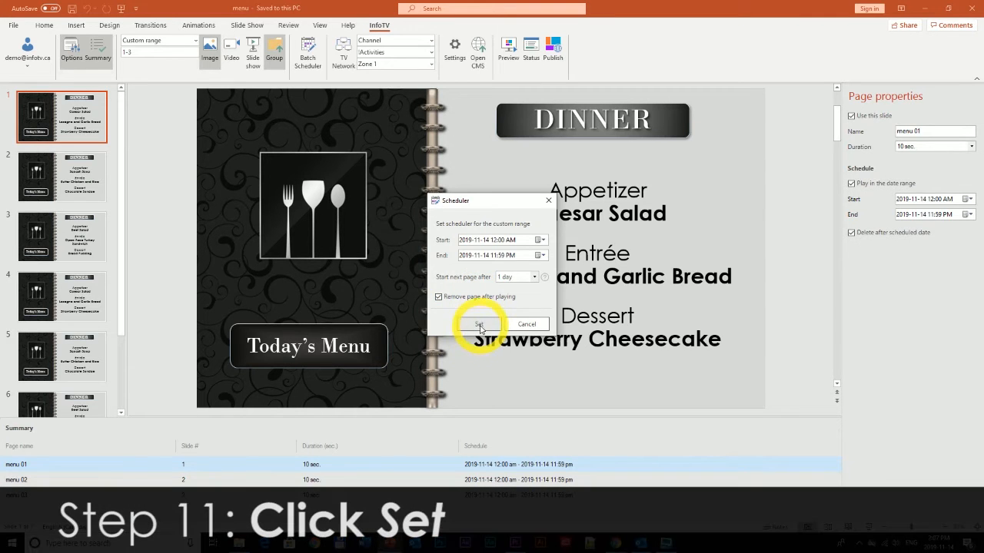
{"action": "left_click", "coordinate": [479, 324]}
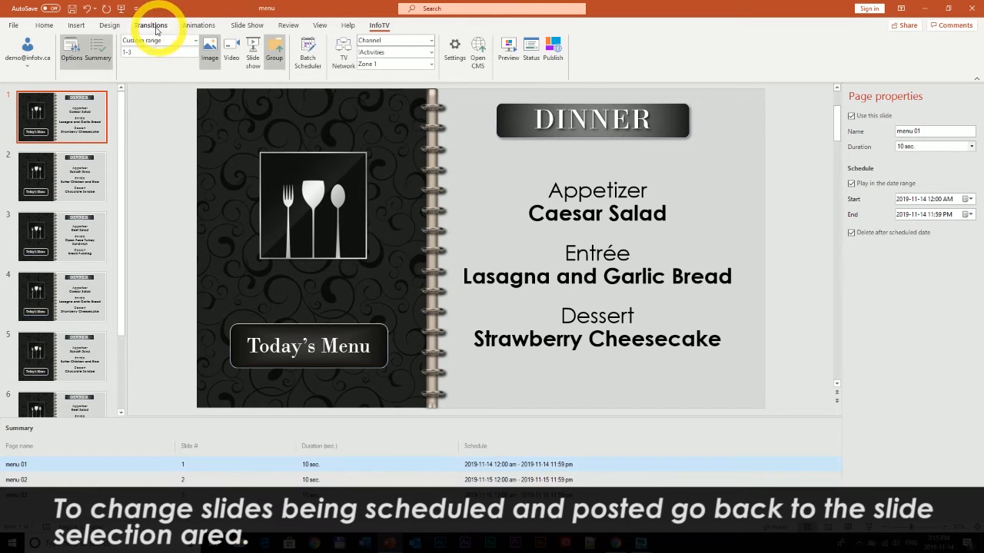
- Set the slide selection to All slides and check the summary now lists menu 04 onward
{"action": "left_click", "coordinate": [195, 43]}
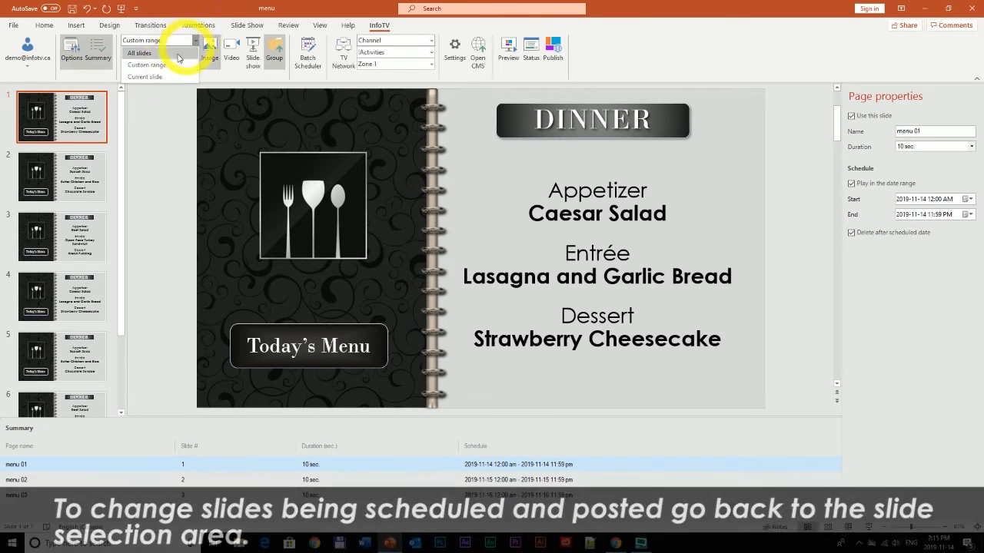
{"action": "left_click", "coordinate": [163, 47]}
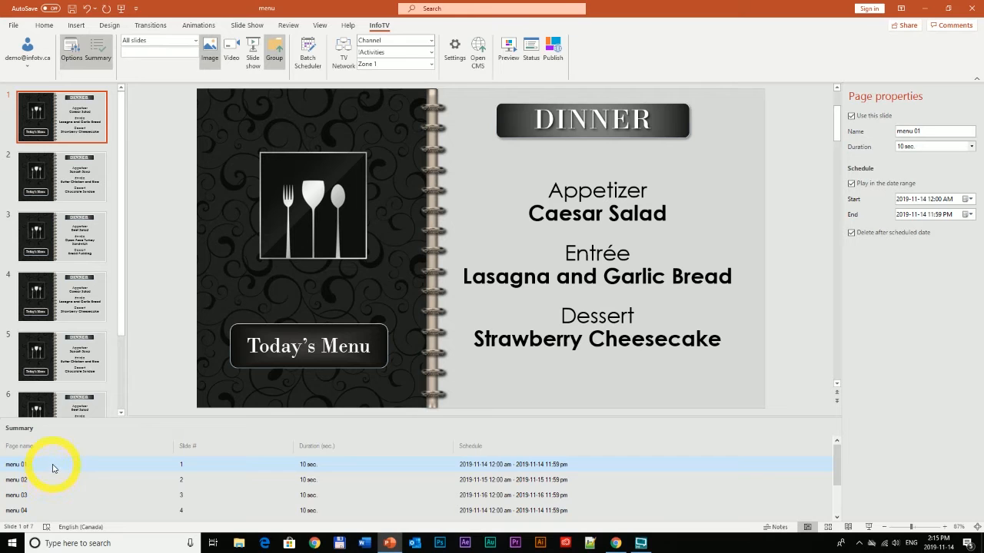
{"action": "scroll", "coordinate": [54, 469], "scroll_direction": "down", "scroll_amount": 1}
{"action": "scroll", "coordinate": [90, 498], "scroll_direction": "up", "scroll_amount": 1}
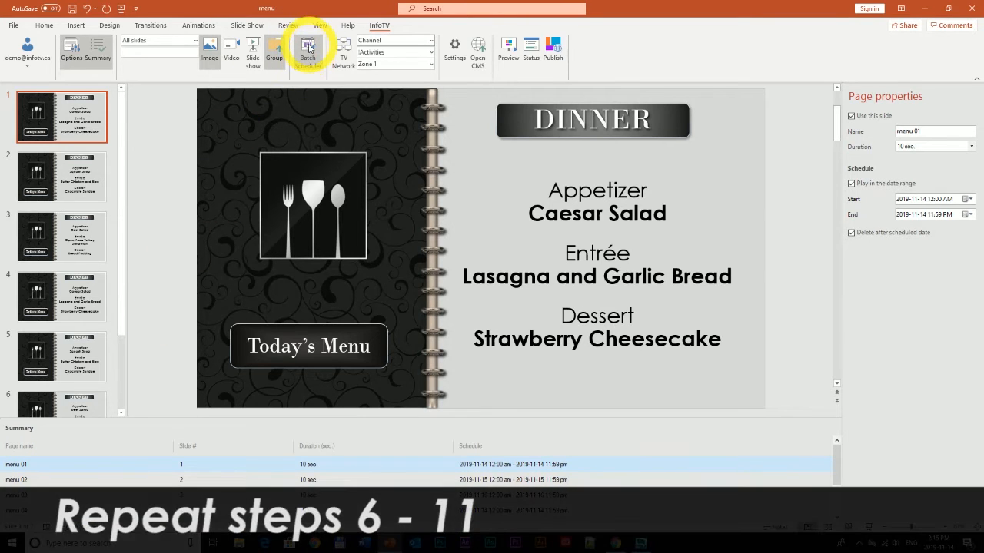
- Apply the one-per-day Batch Scheduler settings to all slides, putting menu 04 on 2019-11-17
{"action": "left_click", "coordinate": [307, 47]}
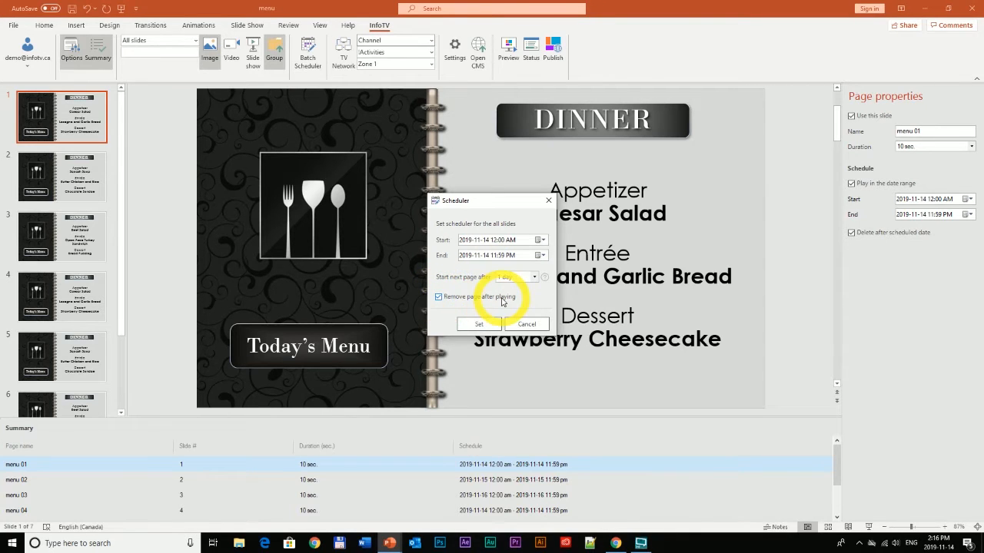
{"action": "left_click", "coordinate": [478, 325]}
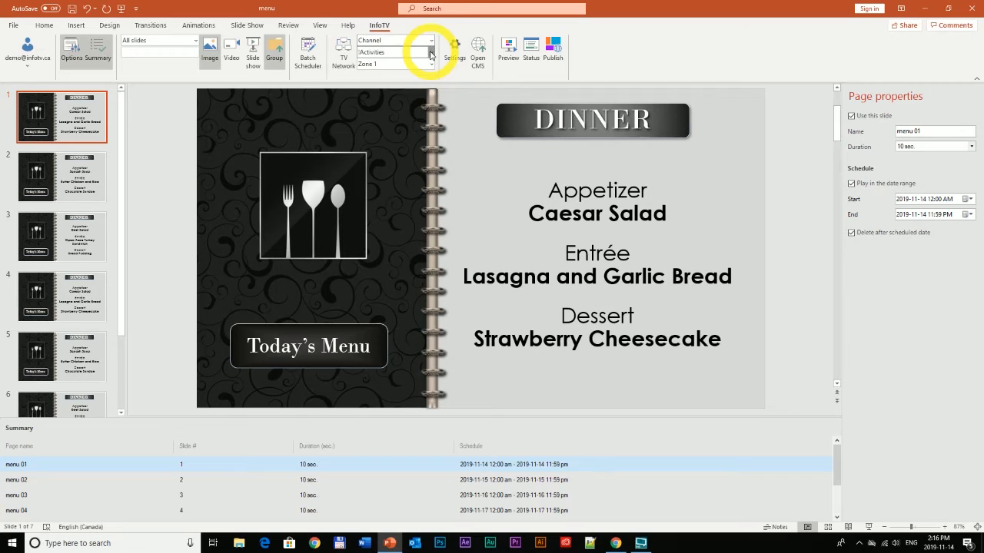
- Publish the menus to the Batch Scheduler channel, then review and close the upload status
{"action": "left_click", "coordinate": [431, 54]}
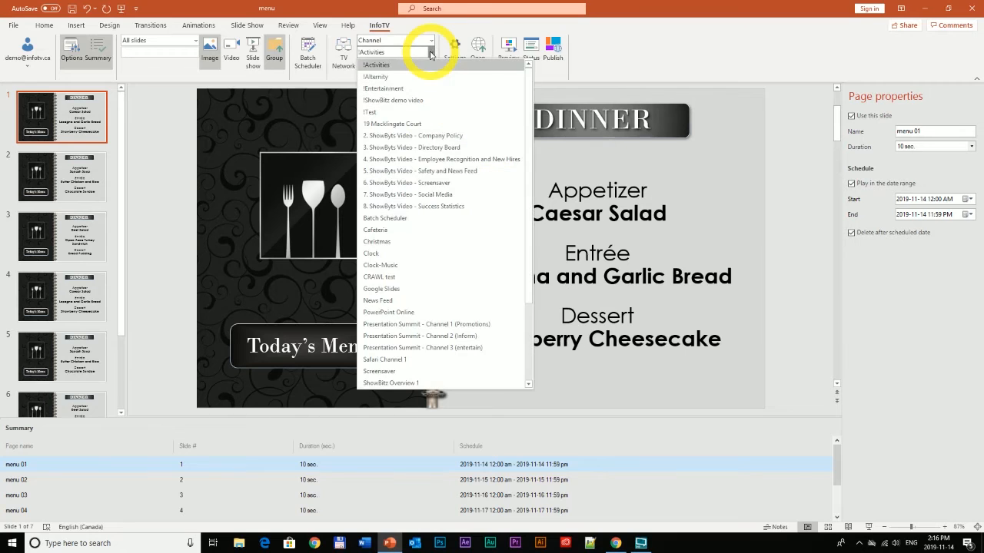
{"action": "left_click", "coordinate": [421, 218]}
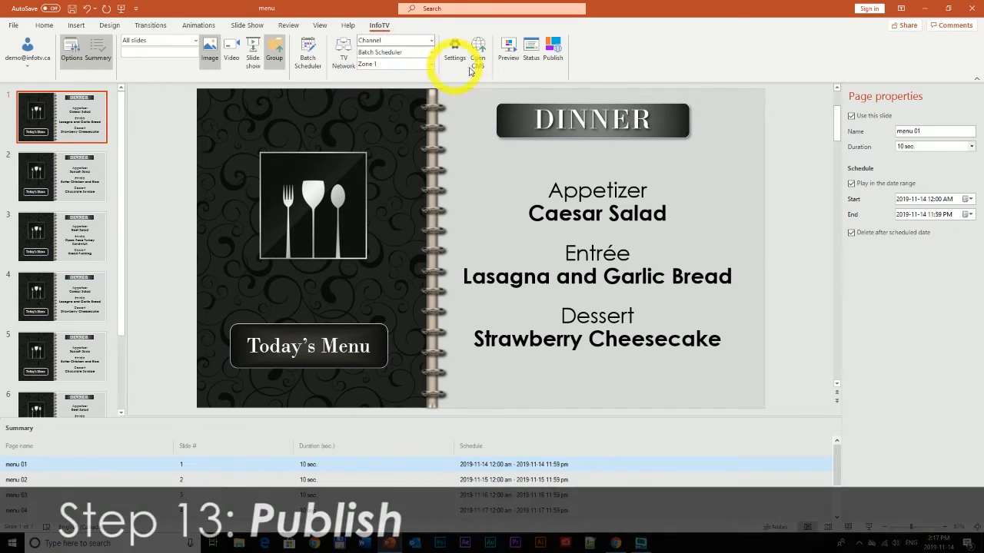
{"action": "left_click", "coordinate": [546, 42]}
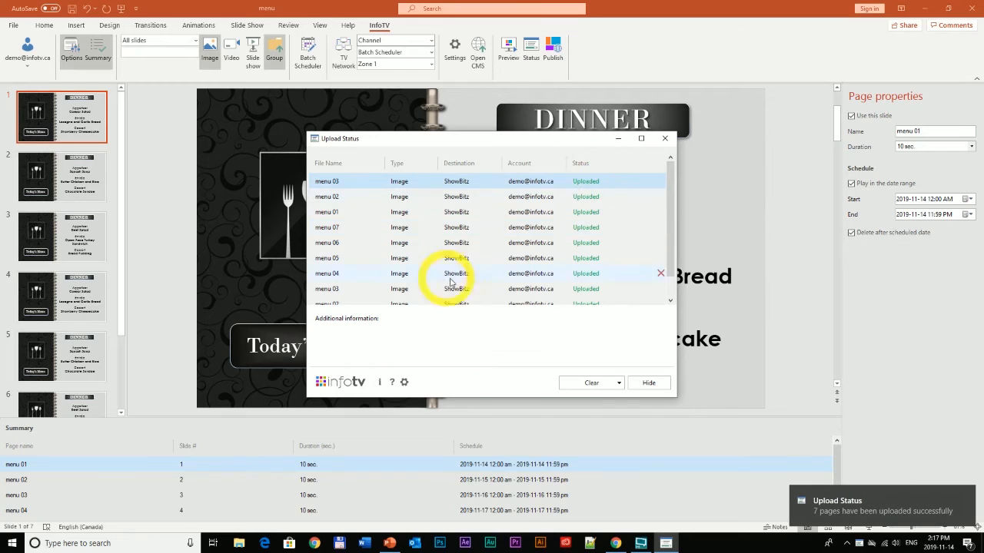
{"action": "scroll", "coordinate": [513, 283], "scroll_direction": "down", "scroll_amount": 1}
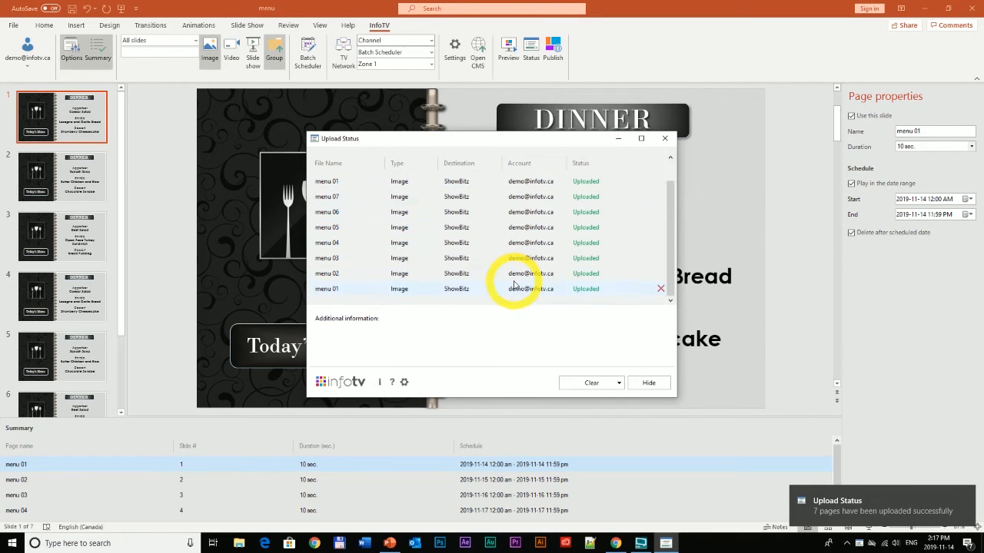
{"action": "left_click", "coordinate": [665, 138]}
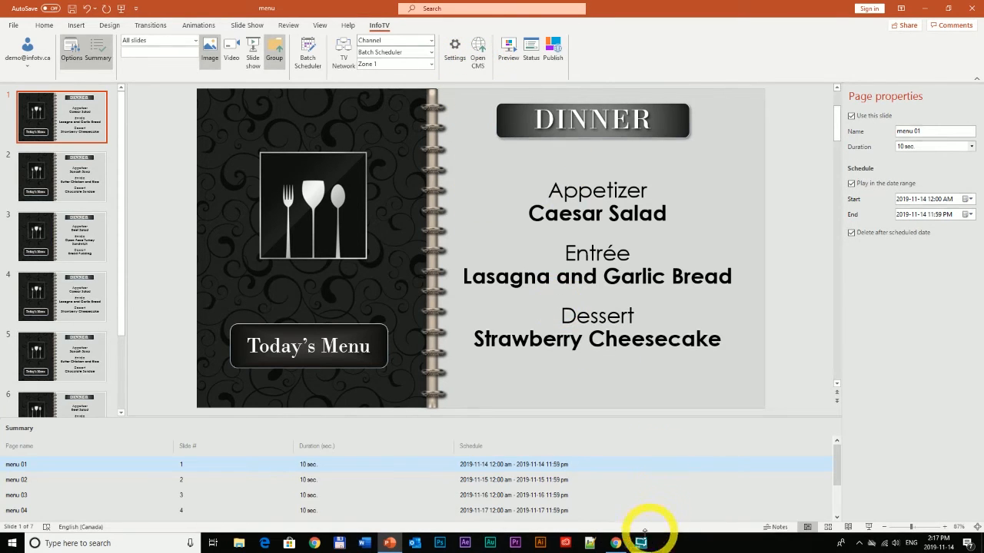
{"action": "mouse_move", "coordinate": [616, 543]}
{"action": "left_click", "coordinate": [608, 504]}
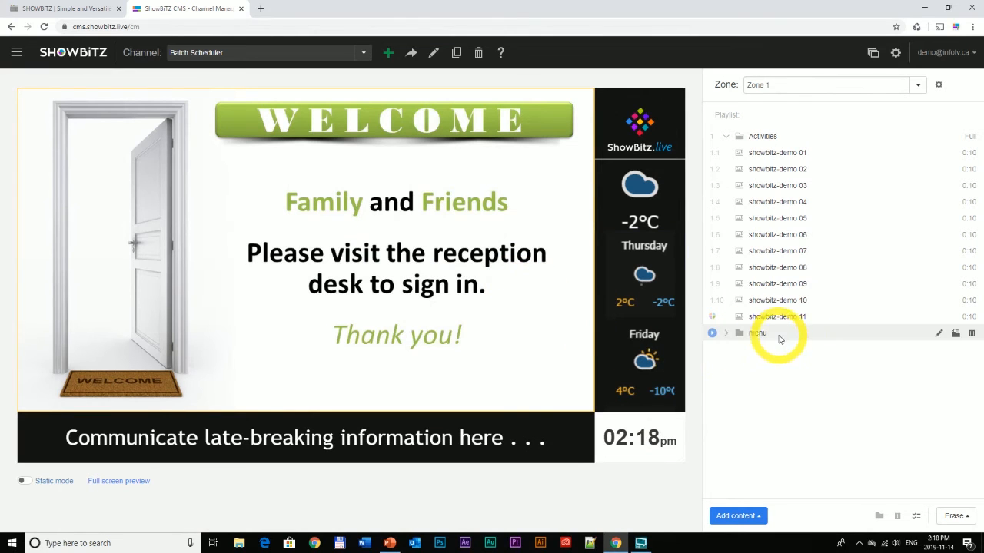
{"action": "left_click", "coordinate": [712, 333]}
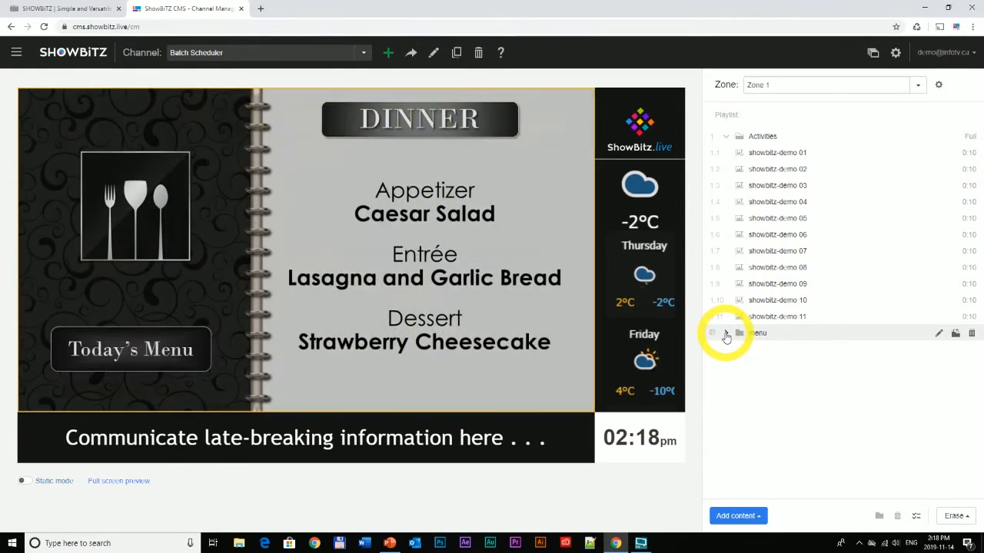
{"action": "left_click", "coordinate": [725, 335]}
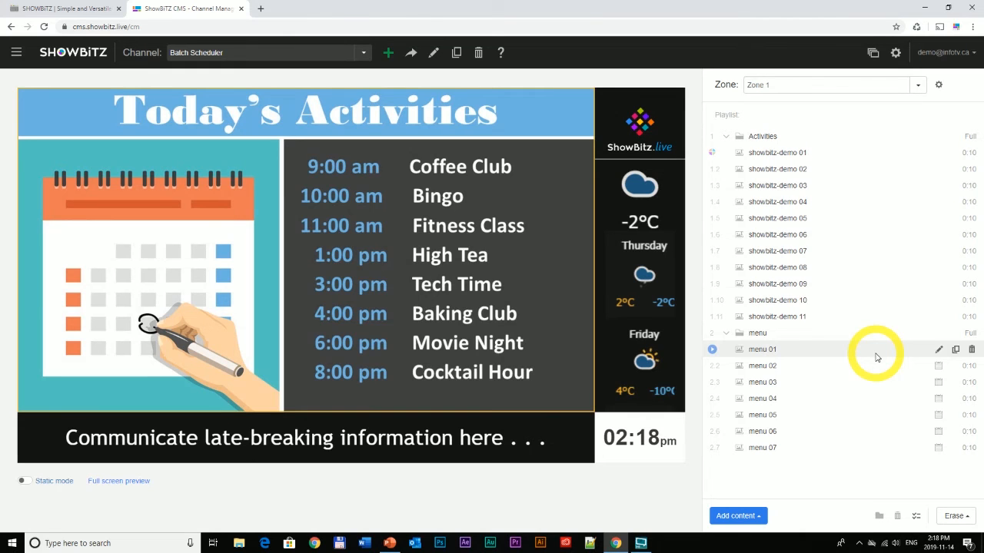
{"action": "left_click", "coordinate": [939, 352]}
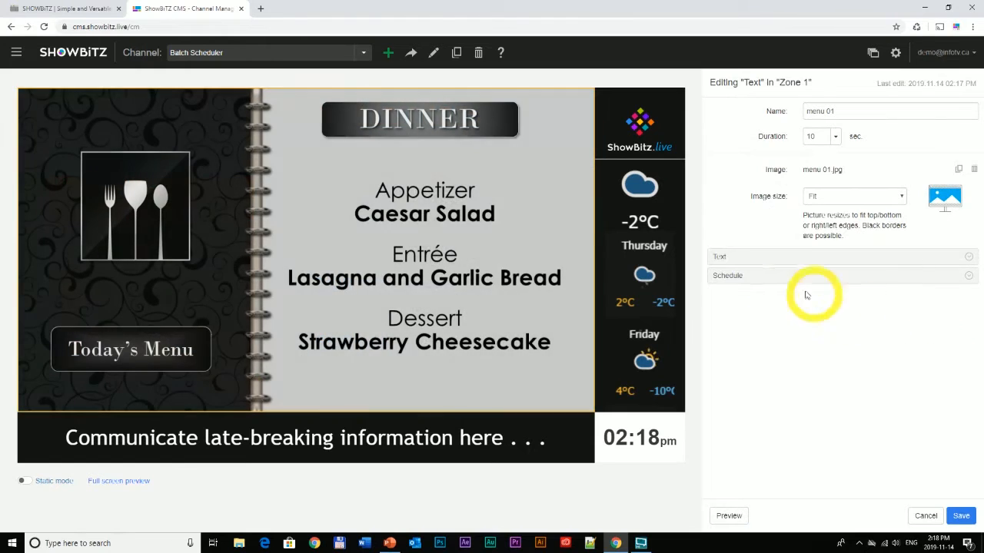
{"action": "left_click", "coordinate": [773, 279]}
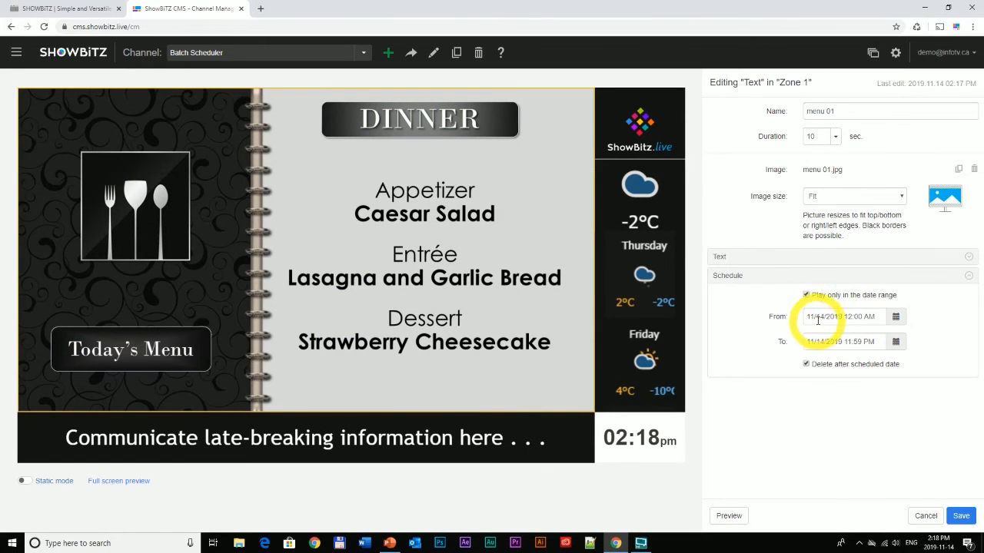
{"action": "left_click", "coordinate": [925, 515]}
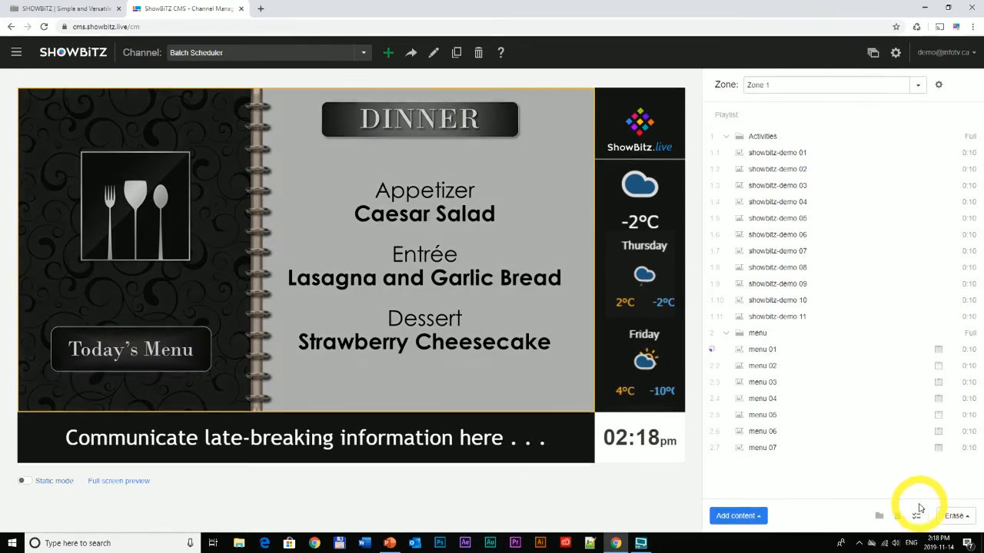
{"action": "left_click", "coordinate": [939, 367]}
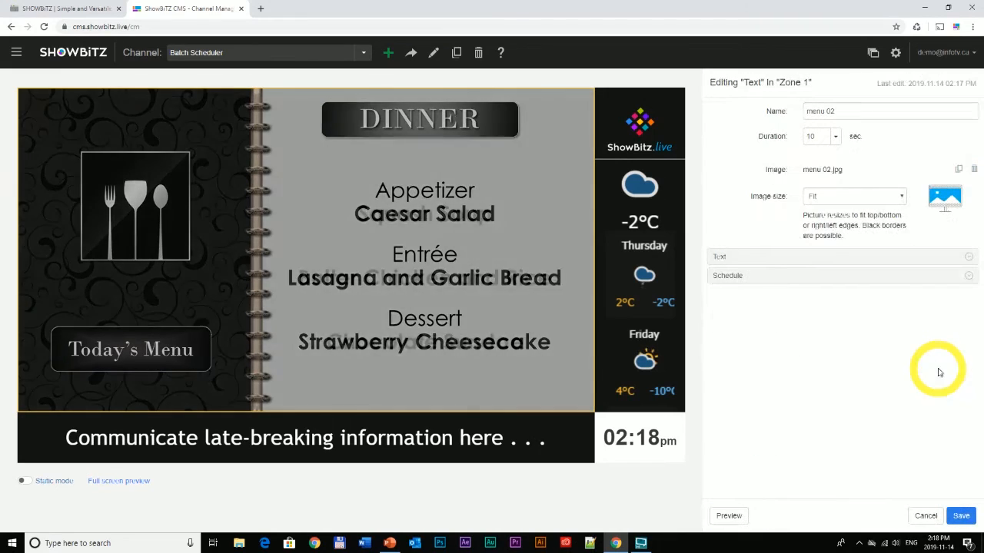
{"action": "left_click", "coordinate": [791, 277]}
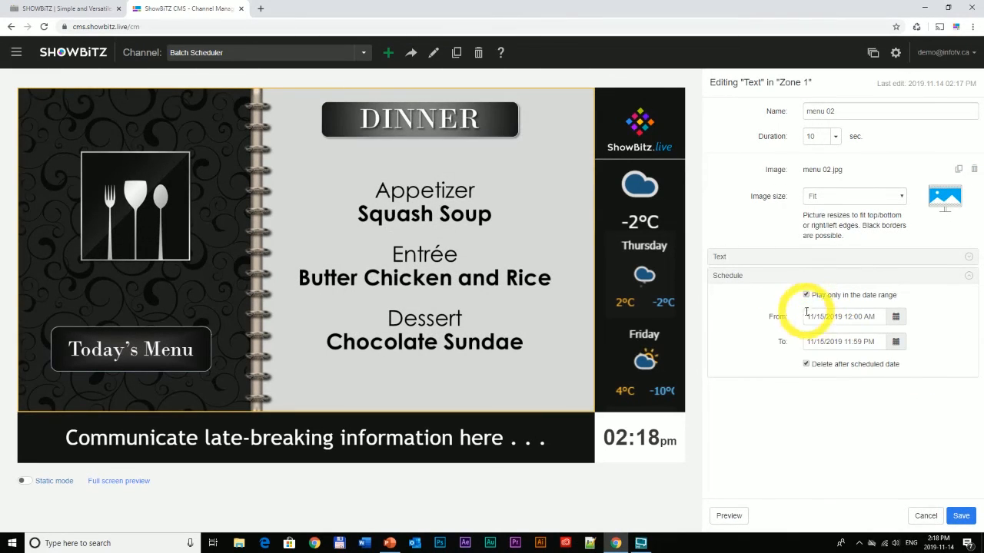
{"action": "left_click", "coordinate": [925, 516]}
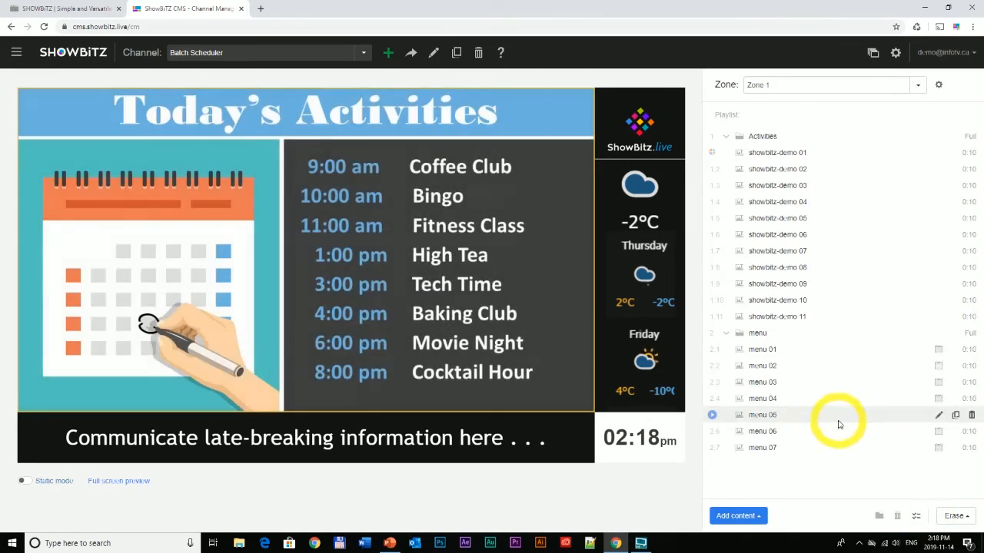